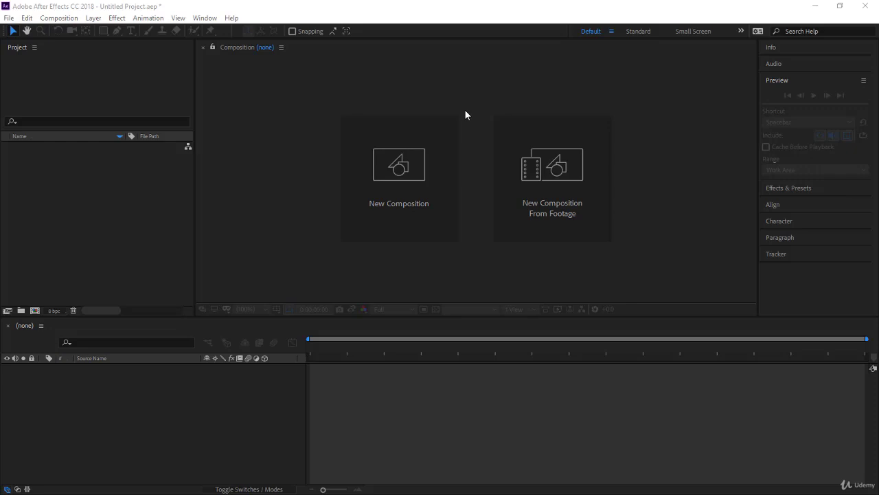
Step: Create Comp 1 at 1280x720, 30 fps, with a 0:00:10:00 duration
{"action": "left_click", "coordinate": [398, 205]}
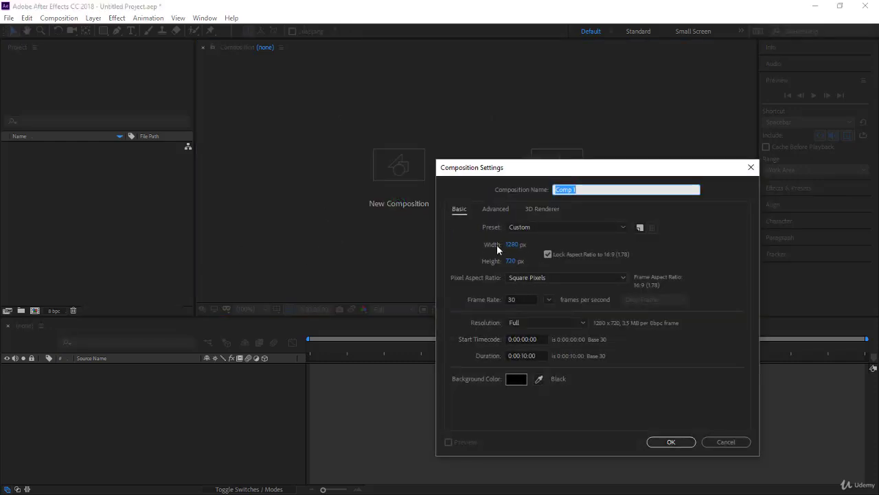
{"action": "left_click", "coordinate": [519, 299]}
{"action": "left_click", "coordinate": [520, 298]}
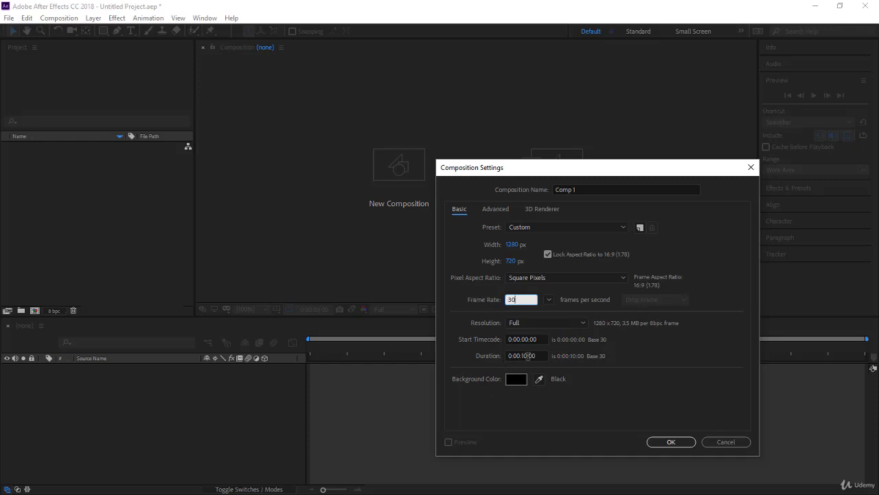
{"action": "left_click", "coordinate": [671, 442]}
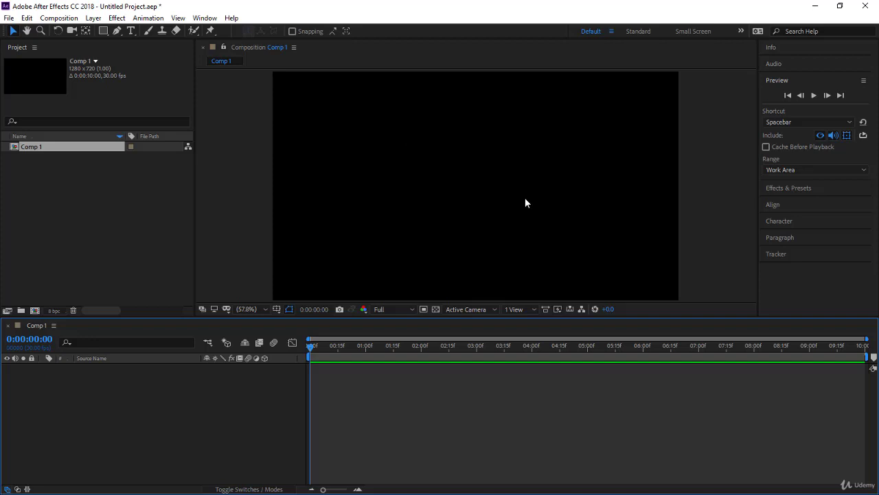
Step: In General preferences, leave 'Default Spatial Interpolation to Linear' checked
{"action": "left_click", "coordinate": [29, 19]}
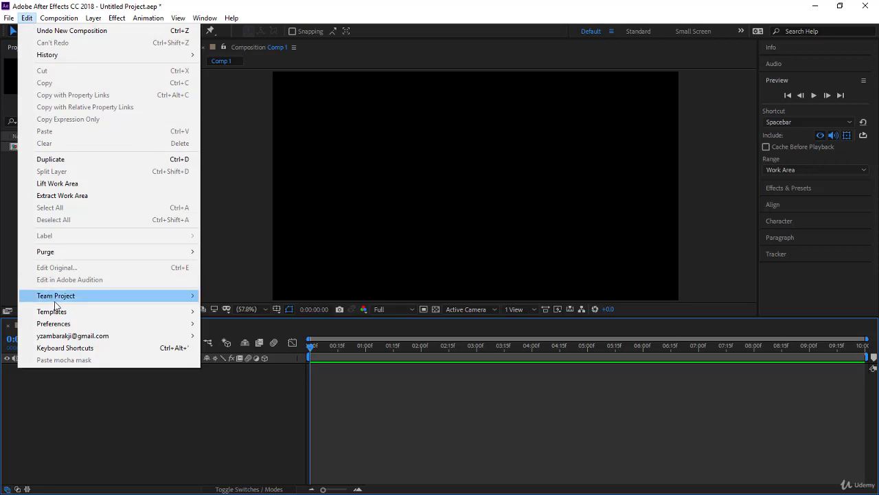
{"action": "mouse_move", "coordinate": [58, 328]}
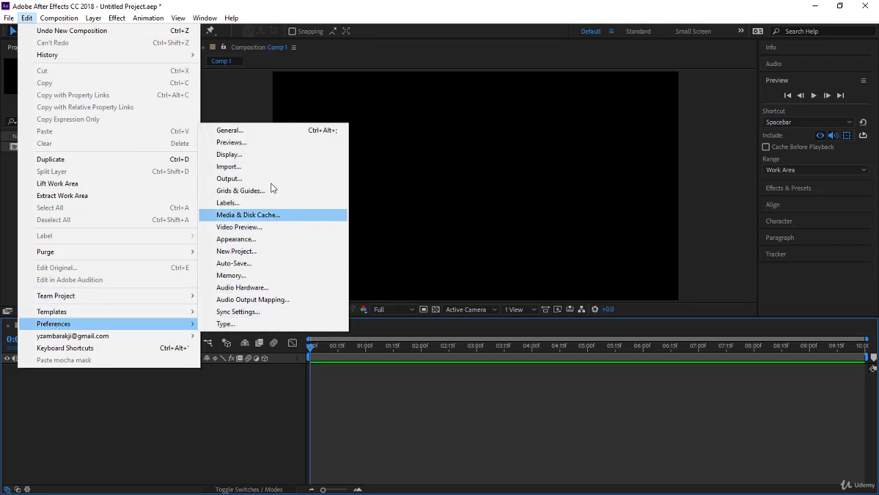
{"action": "left_click", "coordinate": [264, 131]}
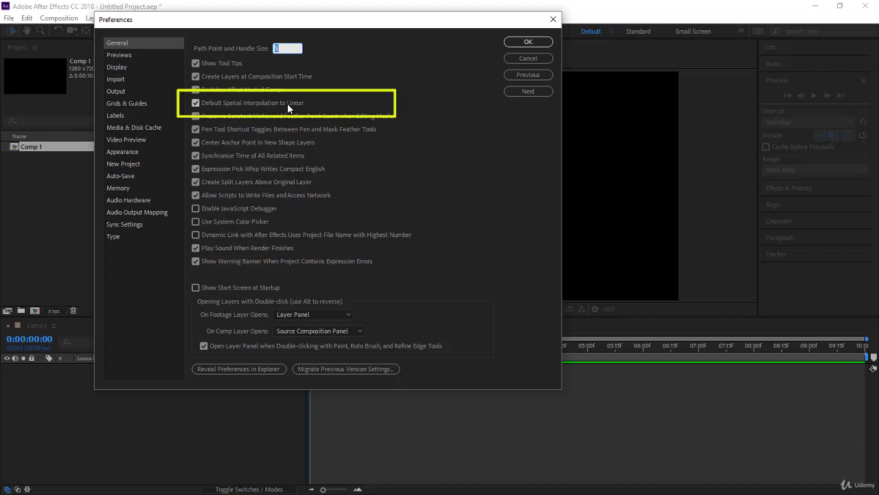
{"action": "left_click", "coordinate": [231, 99]}
{"action": "left_click", "coordinate": [233, 102]}
{"action": "double_click", "coordinate": [233, 102]}
{"action": "left_click", "coordinate": [235, 105]}
{"action": "left_click", "coordinate": [241, 105]}
Step: Close the preferences and turn Mask and Shape Path Visibility on
{"action": "left_click", "coordinate": [543, 41]}
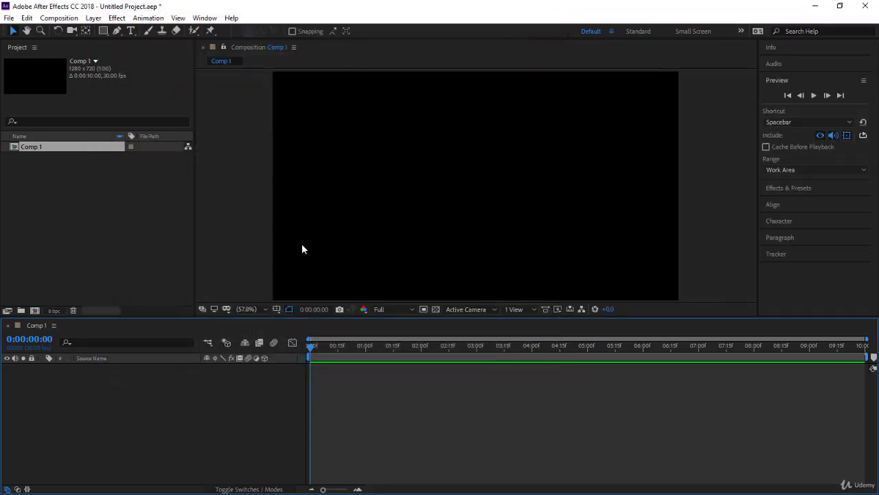
{"action": "left_click", "coordinate": [290, 309]}
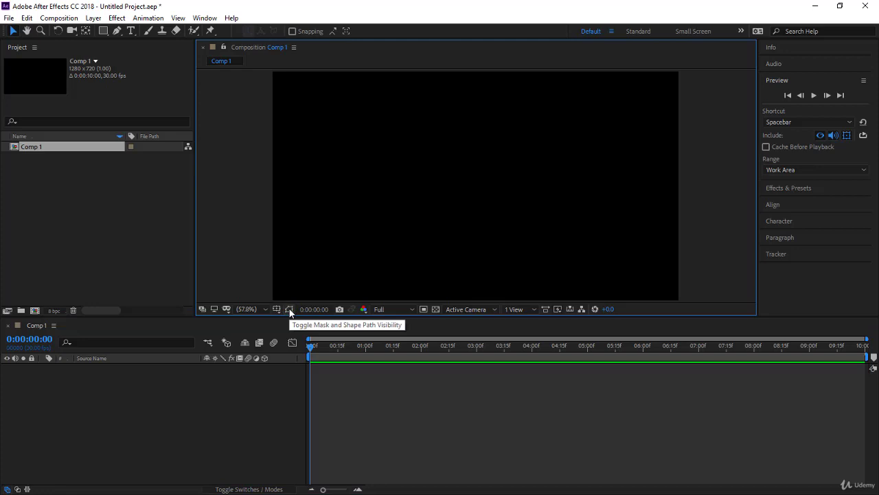
{"action": "left_click", "coordinate": [290, 310]}
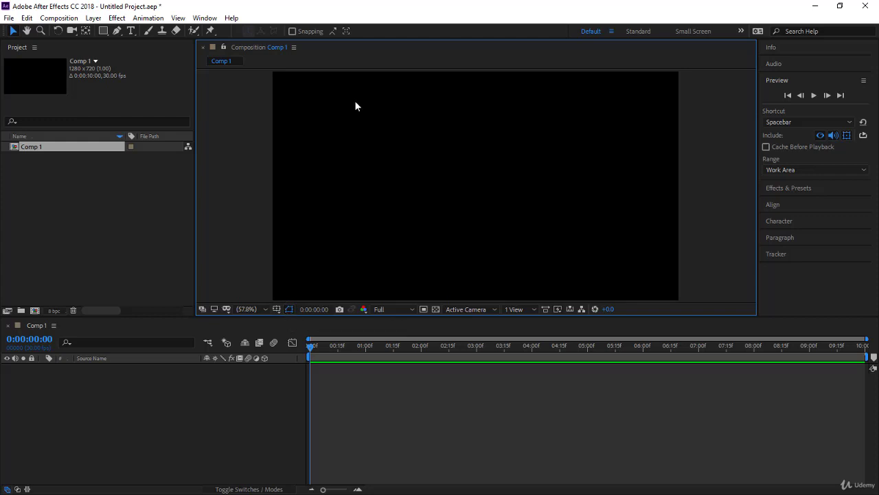
{"action": "left_click", "coordinate": [289, 310]}
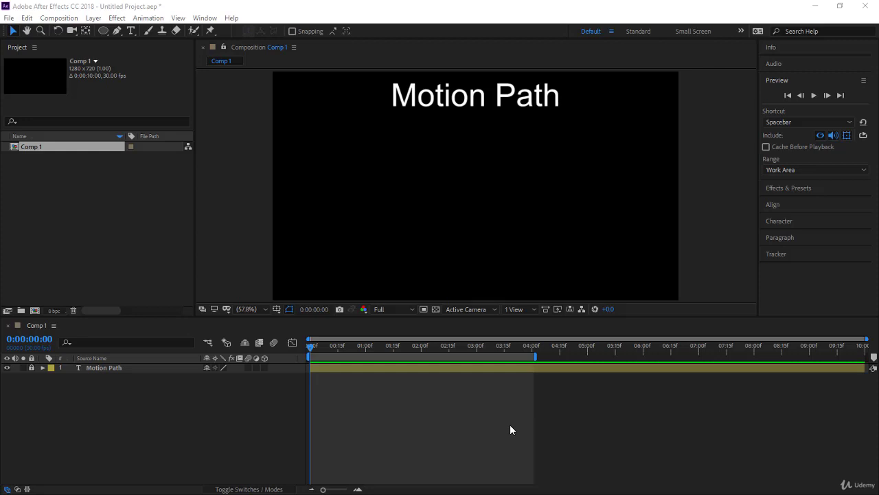
Step: Draw a grey circle at lower left, centre its anchor point, and select Shape Layer 1
{"action": "left_click", "coordinate": [103, 31]}
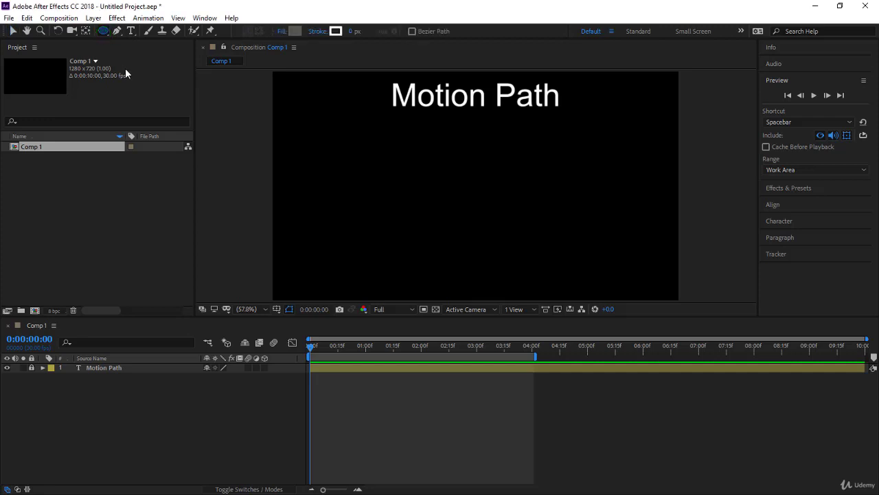
{"action": "left_click_drag", "start_coordinate": [300, 250], "coordinate": [334, 282]}
{"action": "key", "text": "ctrl+alt+Home"}
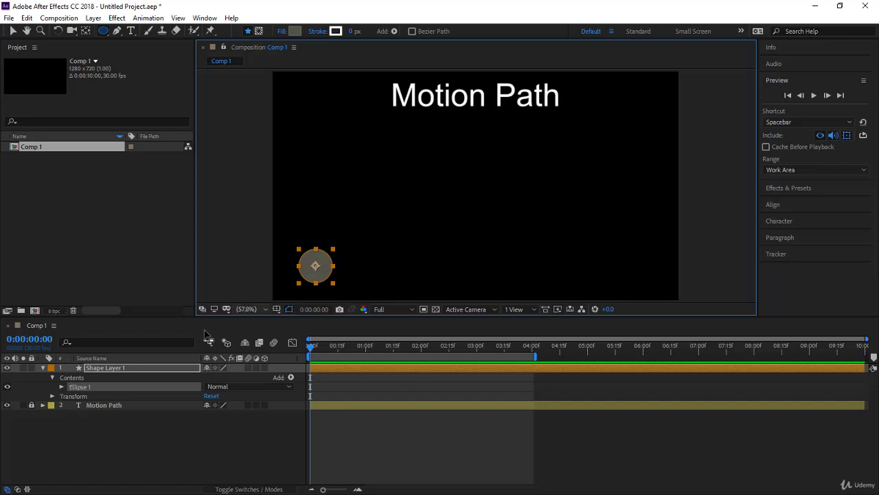
{"action": "left_click", "coordinate": [140, 366]}
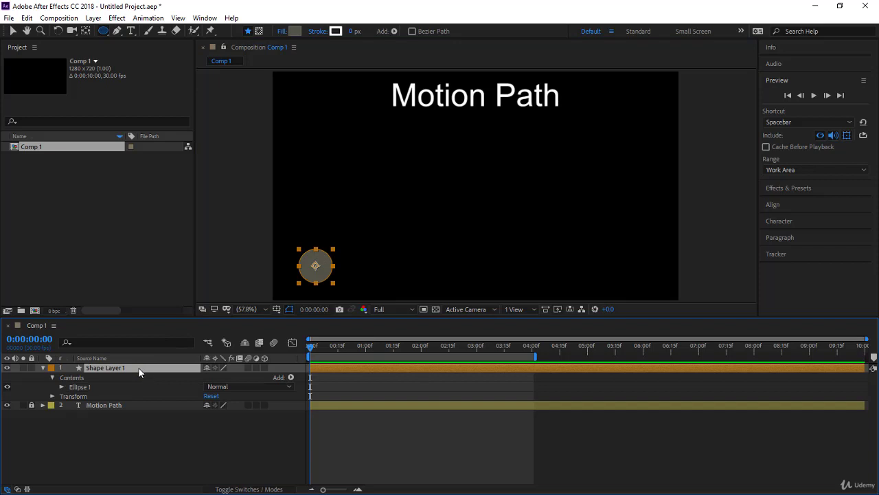
Step: Keyframe the circle's Position at 0:00, then move it up near the title at 1 second
{"action": "key", "text": "p"}
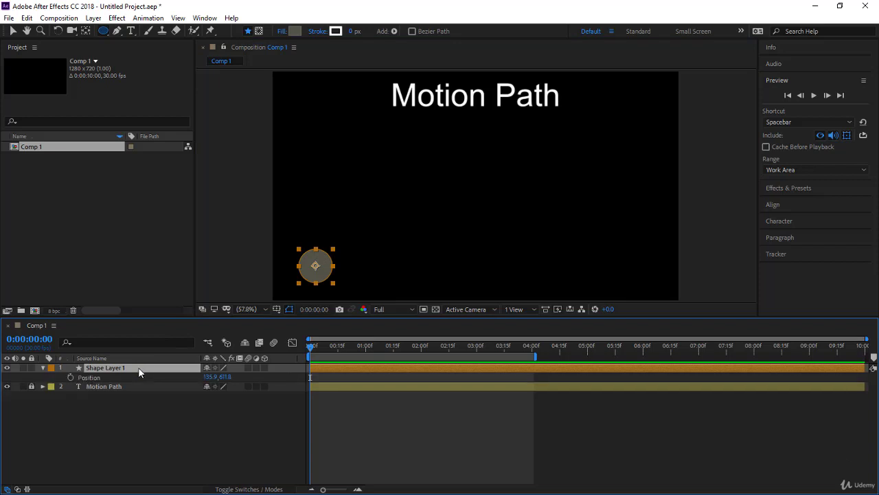
{"action": "left_click", "coordinate": [70, 378]}
{"action": "key", "text": "v"}
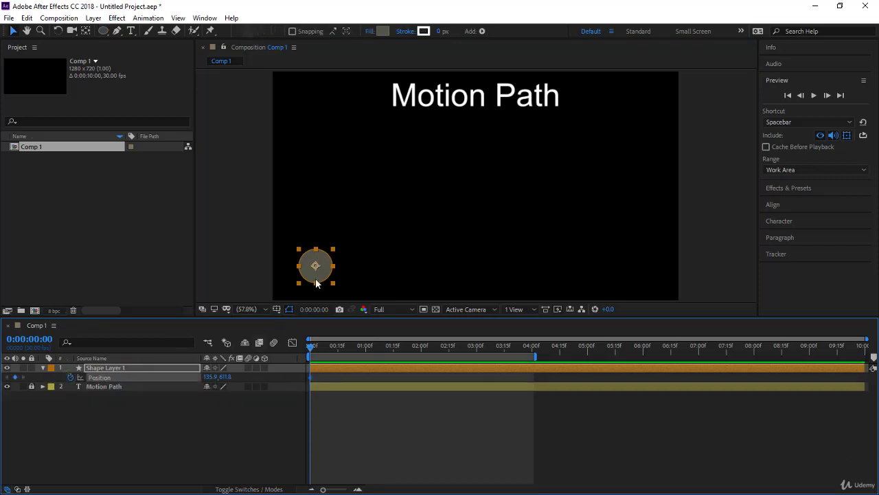
{"action": "left_click", "coordinate": [315, 347]}
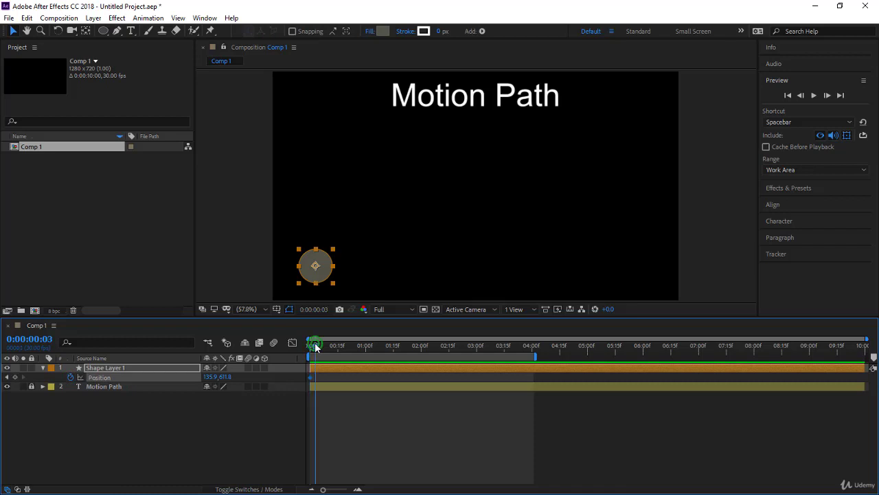
{"action": "left_click_drag", "start_coordinate": [314, 347], "coordinate": [367, 363]}
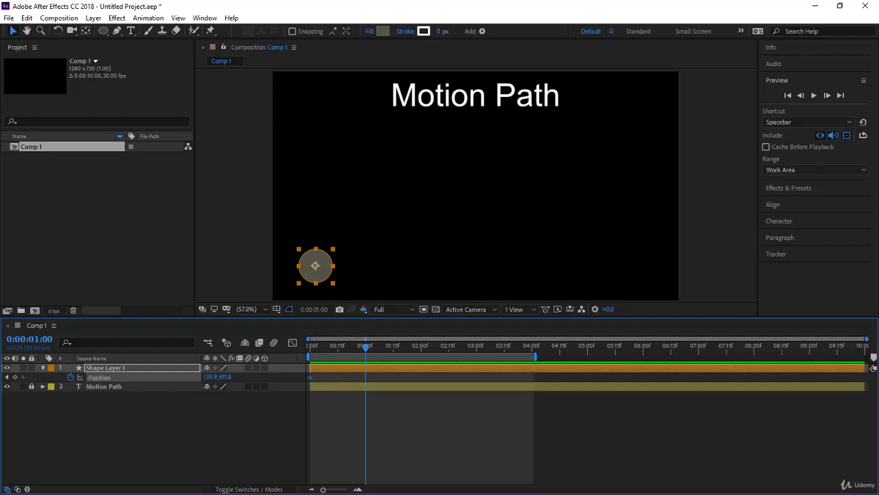
{"action": "left_click", "coordinate": [320, 278]}
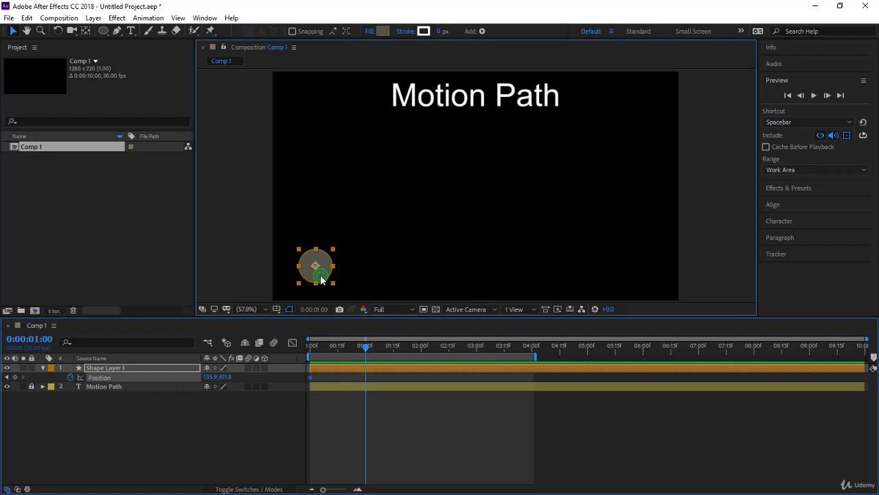
{"action": "left_click_drag", "start_coordinate": [321, 279], "coordinate": [461, 152]}
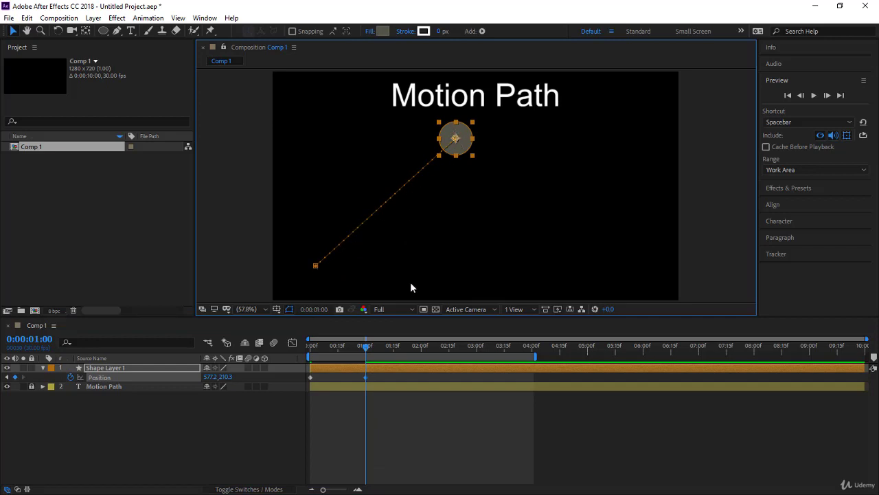
Step: Move the circle to the bottom at 2 seconds and the upper right at 3 seconds
{"action": "left_click", "coordinate": [33, 339]}
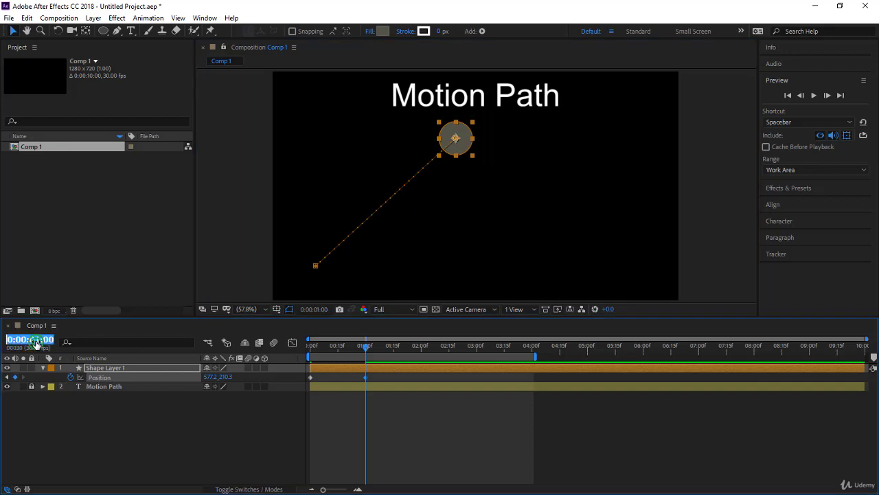
{"action": "type", "text": "200"}
{"action": "key", "text": "Return"}
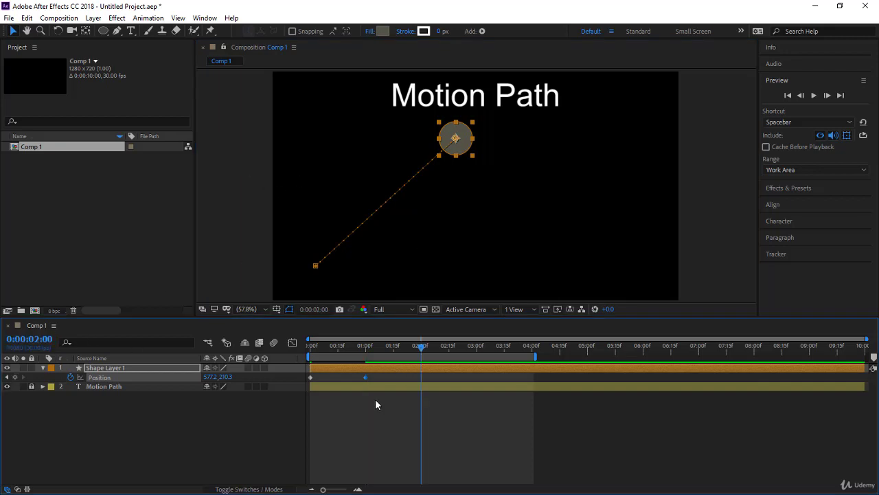
{"action": "left_click_drag", "start_coordinate": [465, 144], "coordinate": [465, 288]}
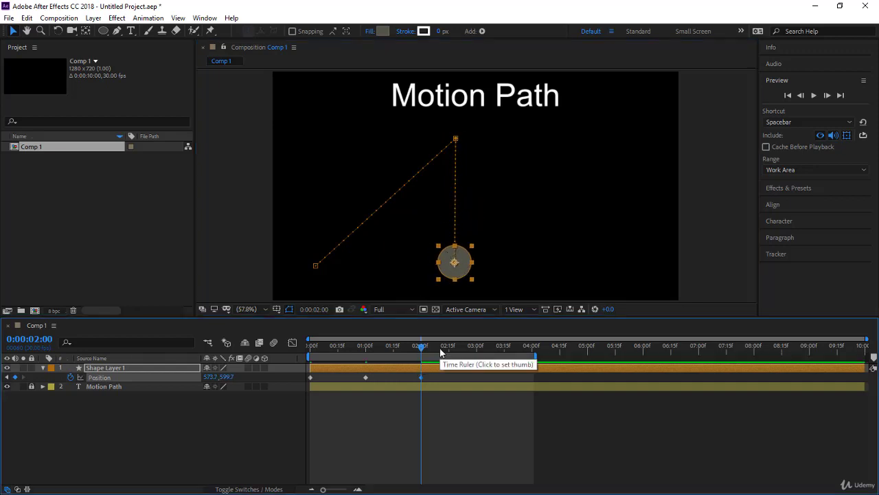
{"action": "left_click", "coordinate": [28, 339]}
{"action": "type", "text": "300"}
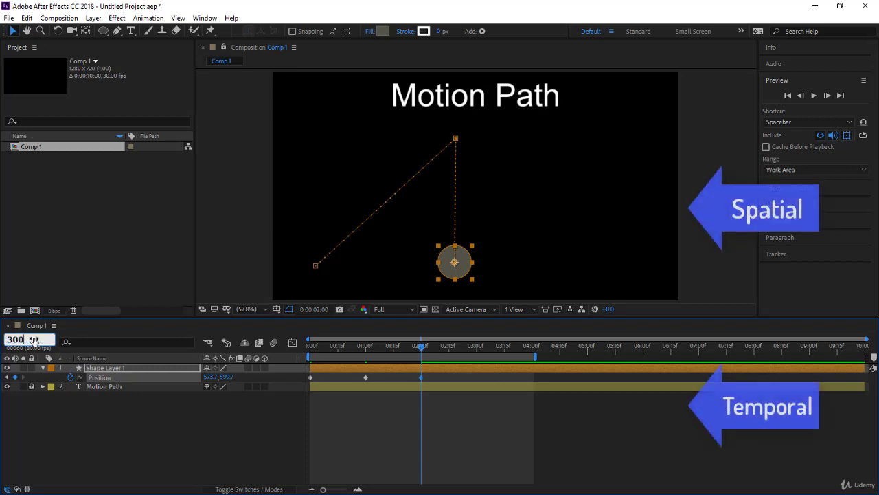
{"action": "key", "text": "Return"}
{"action": "left_click_drag", "start_coordinate": [453, 268], "coordinate": [499, 227]}
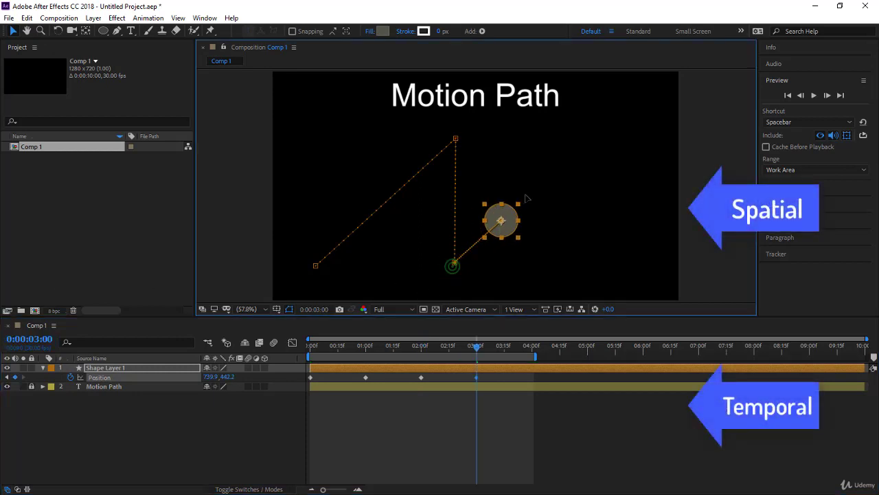
{"action": "left_click_drag", "start_coordinate": [525, 199], "coordinate": [605, 121]}
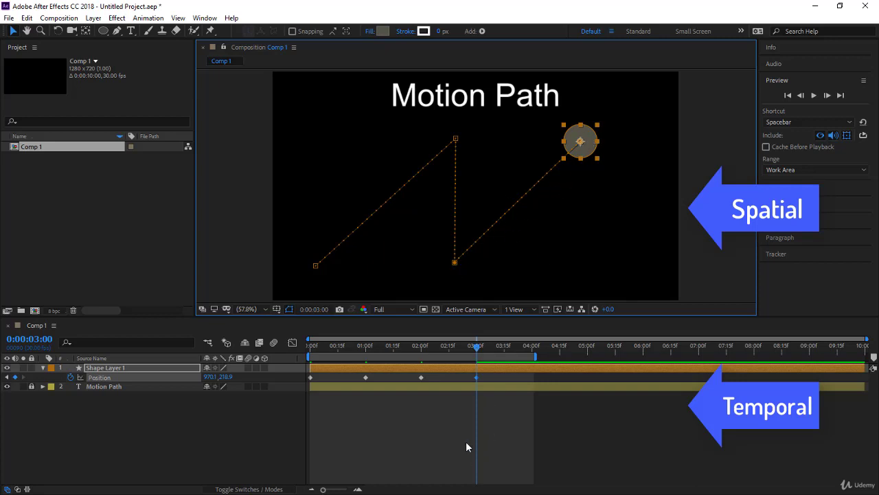
Step: At 4 seconds, move the circle to the lower right for a fifth keyframe
{"action": "left_click", "coordinate": [45, 340]}
{"action": "type", "text": "400"}
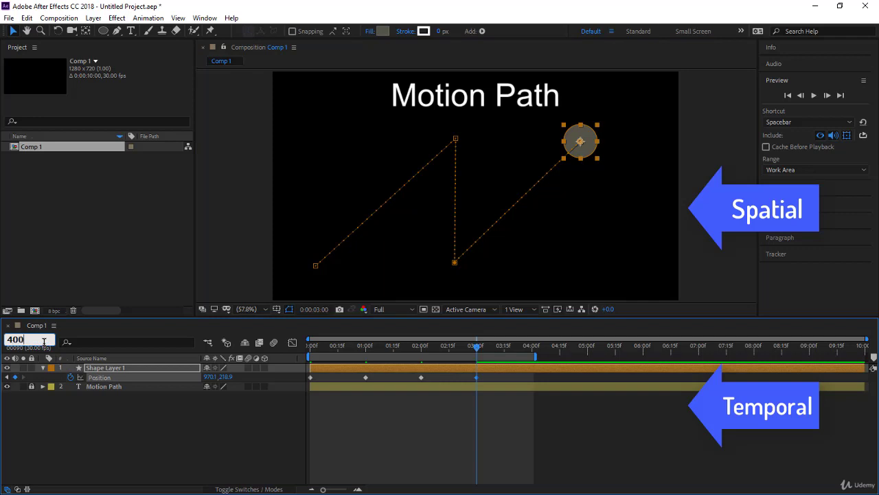
{"action": "key", "text": "Return"}
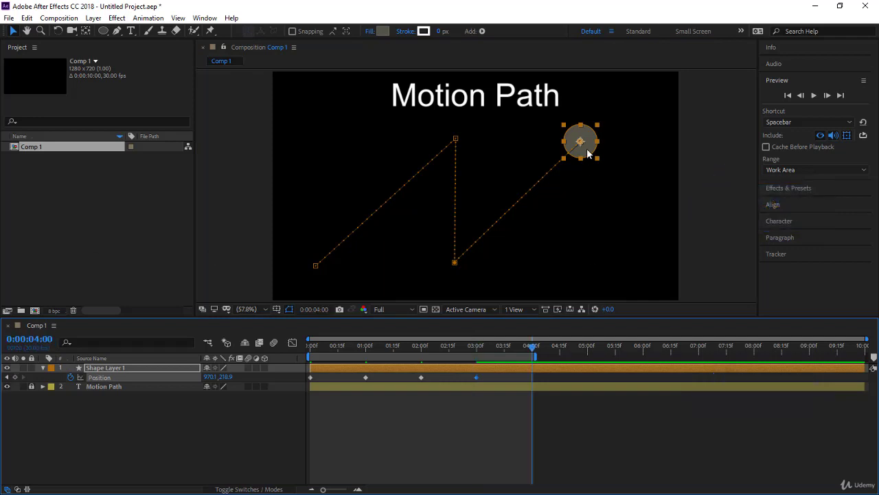
{"action": "left_click_drag", "start_coordinate": [581, 142], "coordinate": [631, 261]}
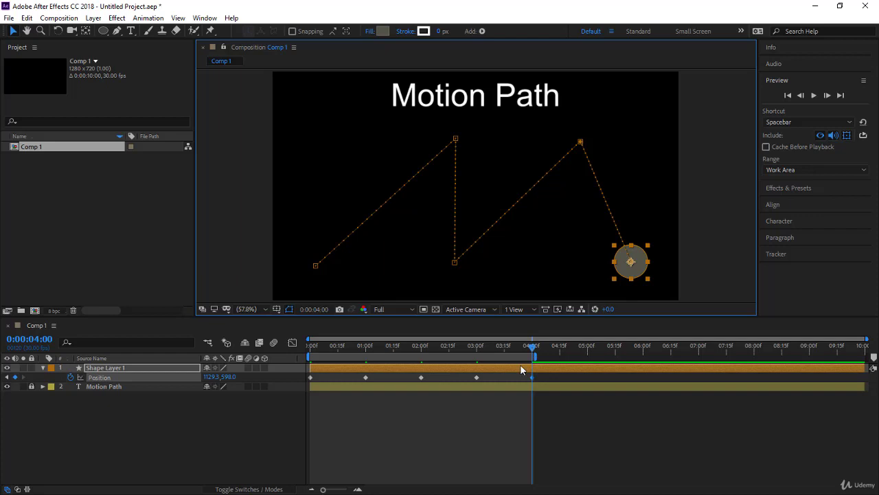
{"action": "left_click", "coordinate": [535, 346]}
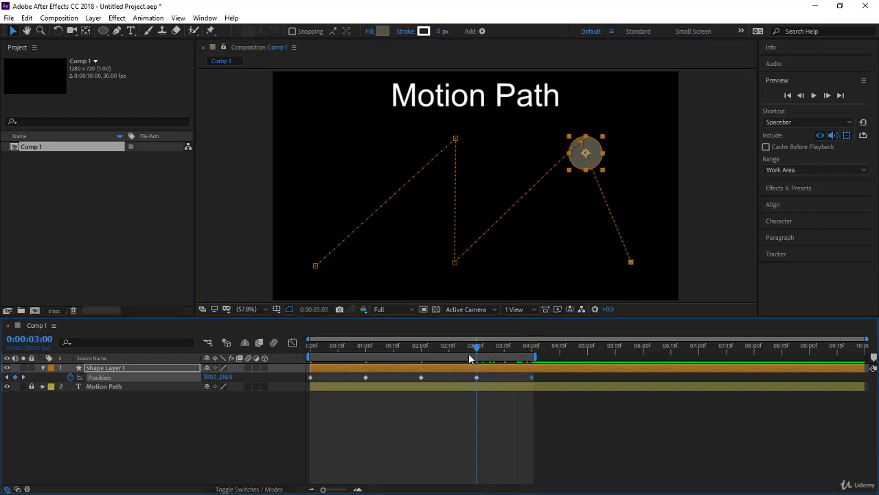
{"action": "left_click_drag", "start_coordinate": [470, 357], "coordinate": [231, 421]}
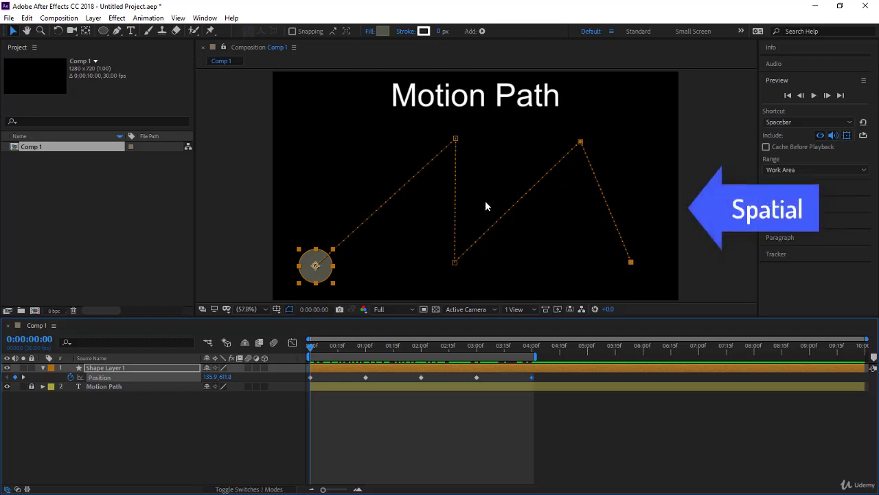
{"action": "left_click", "coordinate": [454, 138]}
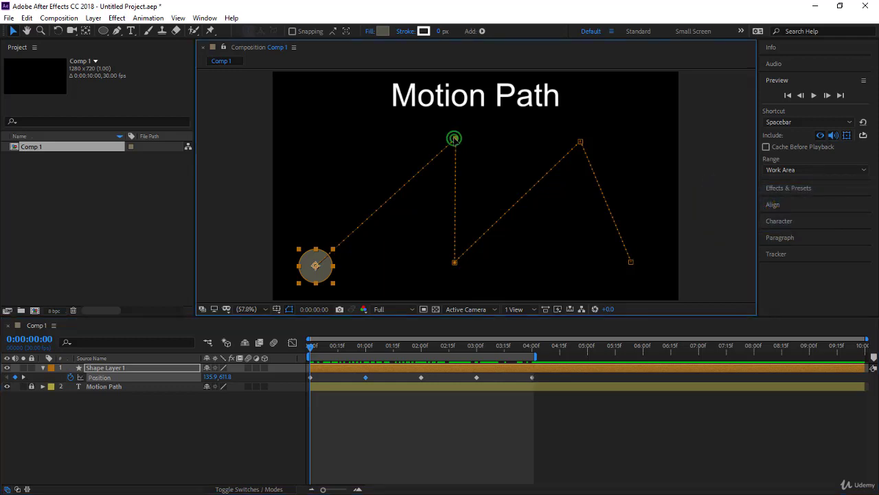
{"action": "left_click", "coordinate": [456, 261]}
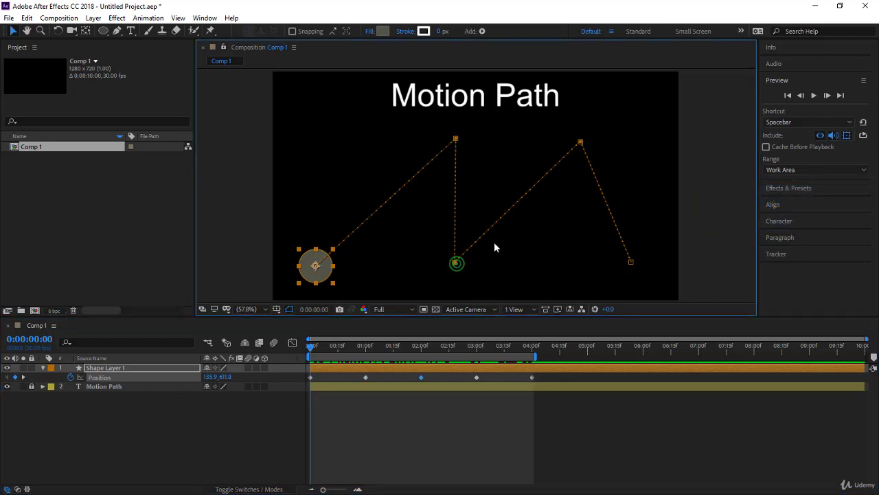
{"action": "left_click", "coordinate": [580, 142]}
{"action": "left_click", "coordinate": [456, 140]}
{"action": "mouse_move", "coordinate": [455, 138]}
{"action": "left_mouse_down"}
{"action": "mouse_move", "coordinate": [405, 153]}
{"action": "mouse_move", "coordinate": [318, 138]}
{"action": "mouse_move", "coordinate": [399, 217]}
{"action": "mouse_move", "coordinate": [400, 248]}
{"action": "mouse_move", "coordinate": [399, 177]}
{"action": "mouse_move", "coordinate": [385, 145]}
{"action": "mouse_move", "coordinate": [351, 132]}
{"action": "mouse_move", "coordinate": [403, 185]}
{"action": "mouse_move", "coordinate": [395, 139]}
{"action": "mouse_move", "coordinate": [513, 133]}
{"action": "mouse_move", "coordinate": [571, 241]}
{"action": "mouse_move", "coordinate": [424, 148]}
{"action": "mouse_move", "coordinate": [455, 138]}
{"action": "left_mouse_up"}
{"action": "left_click_drag", "start_coordinate": [312, 347], "coordinate": [369, 366]}
{"action": "key", "text": "Home"}
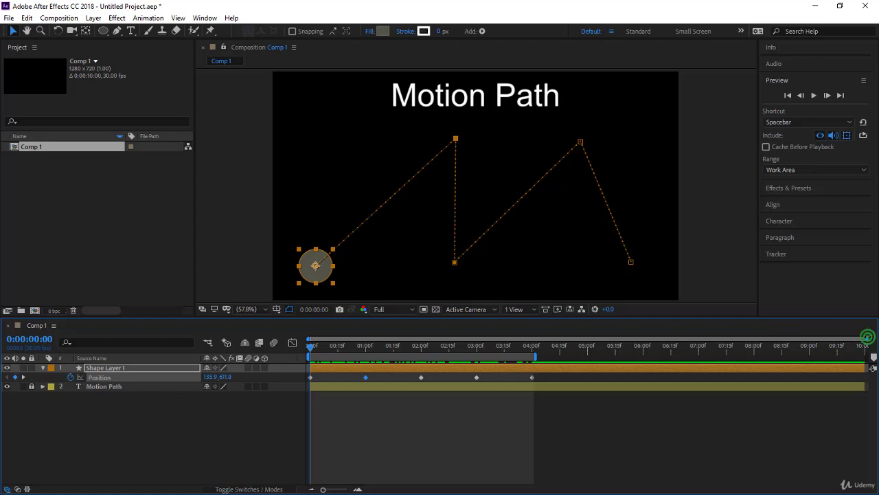
{"action": "left_click_drag", "start_coordinate": [867, 339], "coordinate": [771, 339]}
{"action": "scroll", "coordinate": [723, 357], "scroll_direction": "up", "scroll_amount": 8}
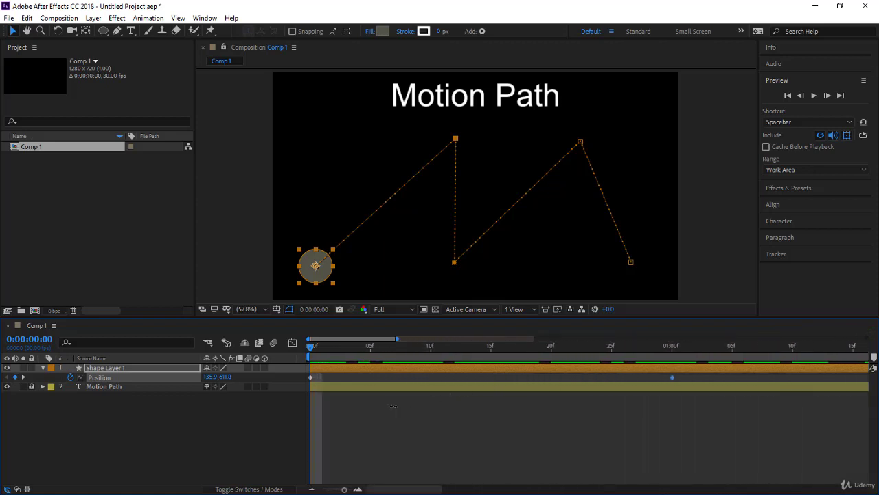
{"action": "scroll", "coordinate": [366, 414], "scroll_direction": "up", "scroll_amount": 3}
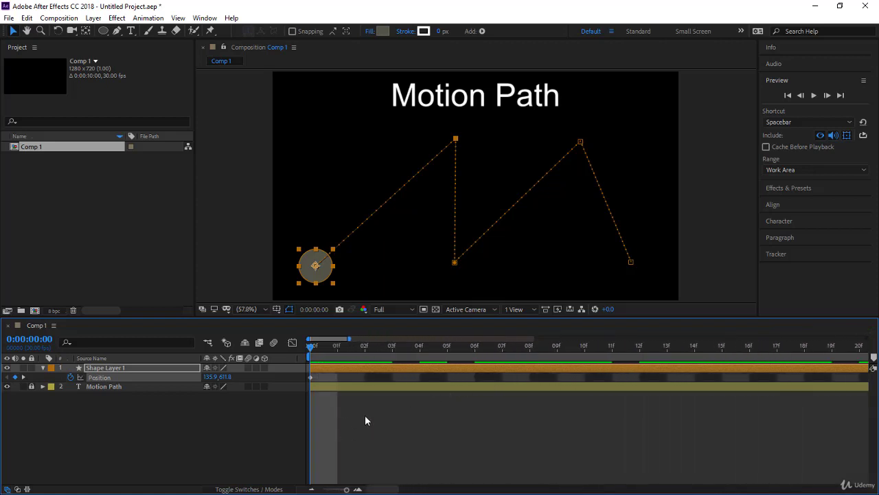
{"action": "left_click", "coordinate": [309, 350]}
{"action": "left_click_drag", "start_coordinate": [310, 350], "coordinate": [490, 355]}
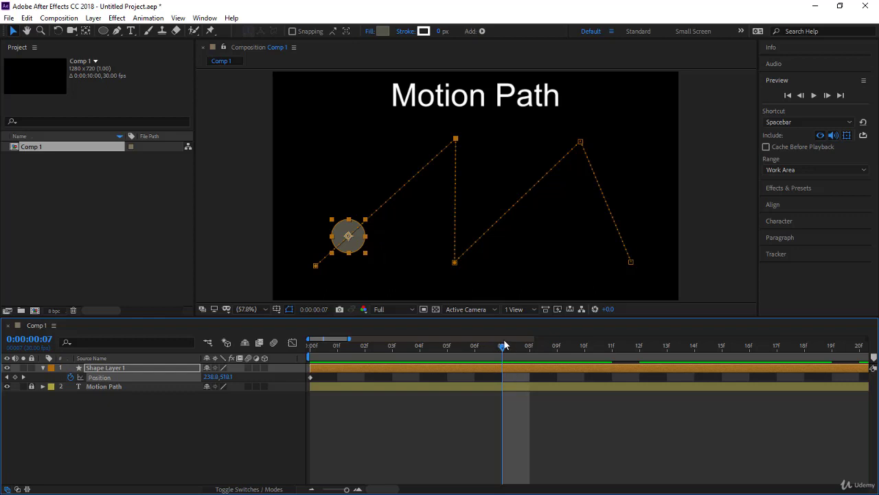
{"action": "left_click_drag", "start_coordinate": [502, 349], "coordinate": [360, 395]}
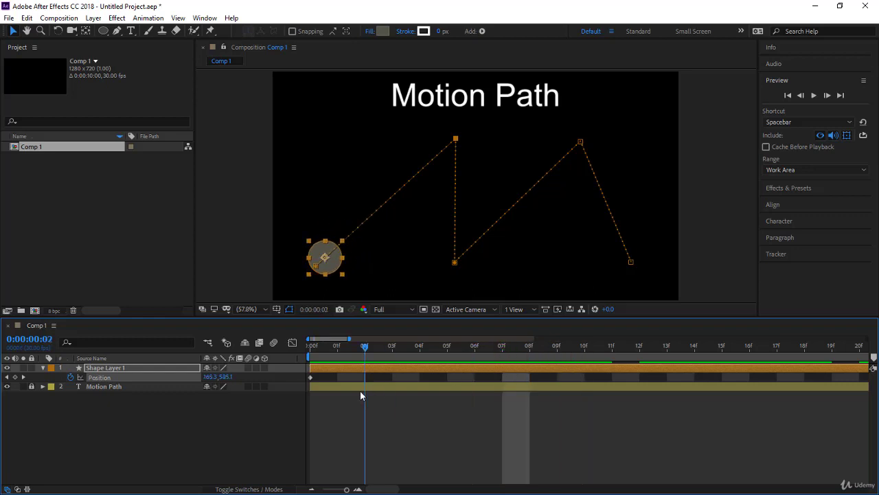
{"action": "key", "text": "space"}
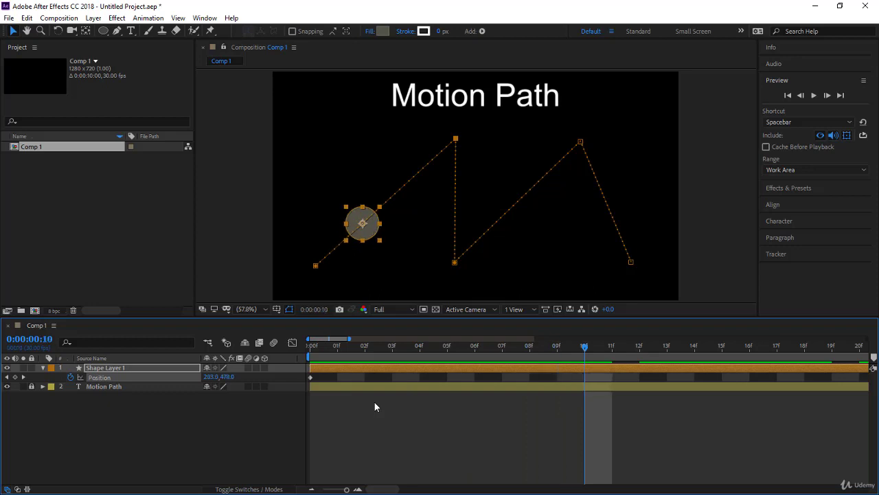
{"action": "key", "text": "Page_Up"}
{"action": "key", "text": "Page_Up"}
{"action": "key", "text": "Page_Up"}
{"action": "key", "text": "Page_Up"}
{"action": "key", "text": "Page_Up"}
{"action": "key", "text": "Page_Up"}
{"action": "key", "text": "Page_Up"}
{"action": "key", "text": "Page_Up"}
{"action": "key", "text": "Page_Up"}
{"action": "key", "text": "Page_Up"}
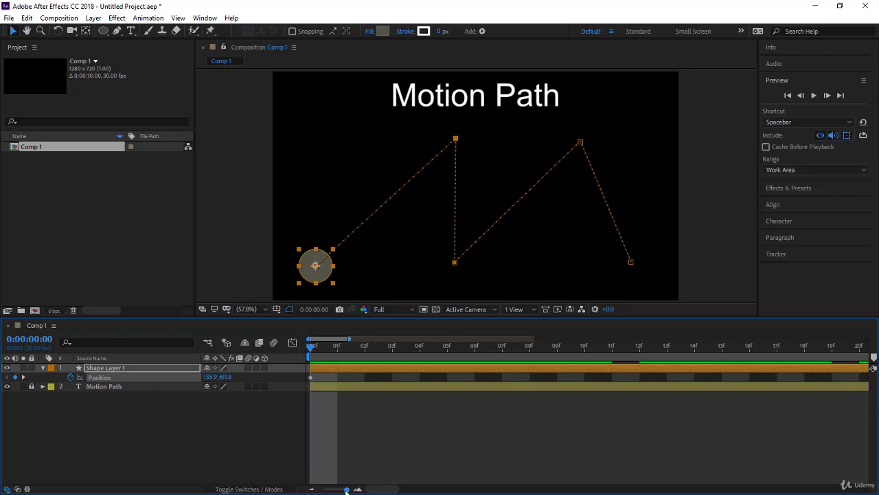
Step: Pull the top motion-path point straight down and preview the animation
{"action": "left_click_drag", "start_coordinate": [346, 489], "coordinate": [300, 489]}
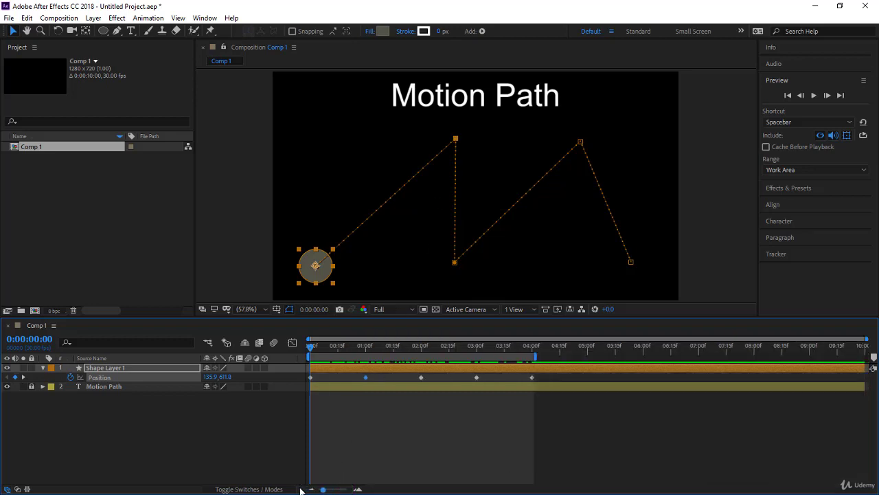
{"action": "left_click", "coordinate": [456, 137]}
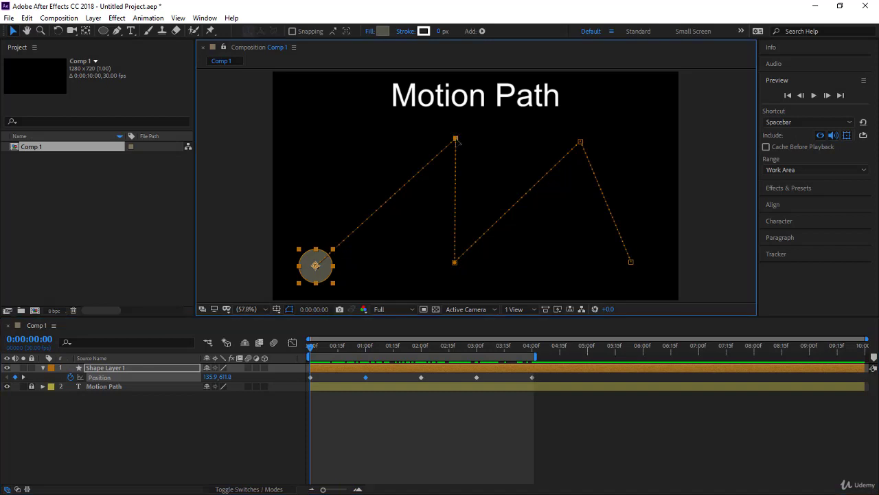
{"action": "left_click_drag", "start_coordinate": [456, 138], "coordinate": [456, 236]}
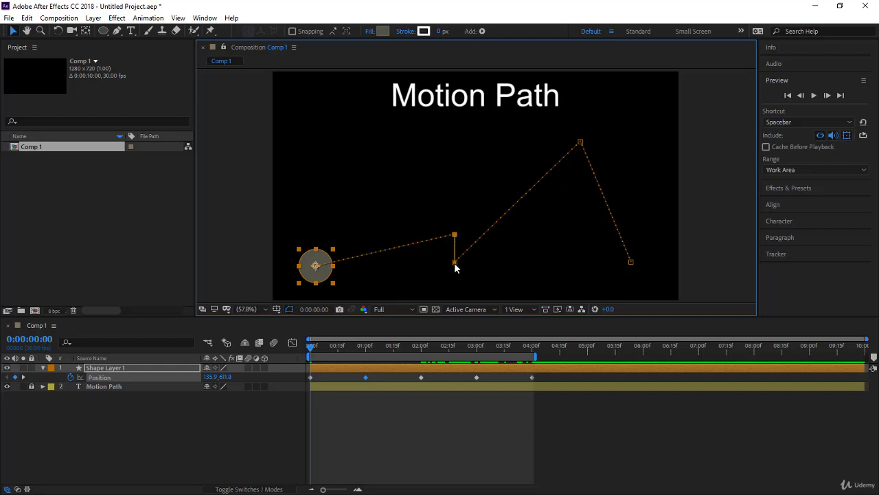
{"action": "left_click", "coordinate": [316, 479]}
{"action": "key", "text": "space"}
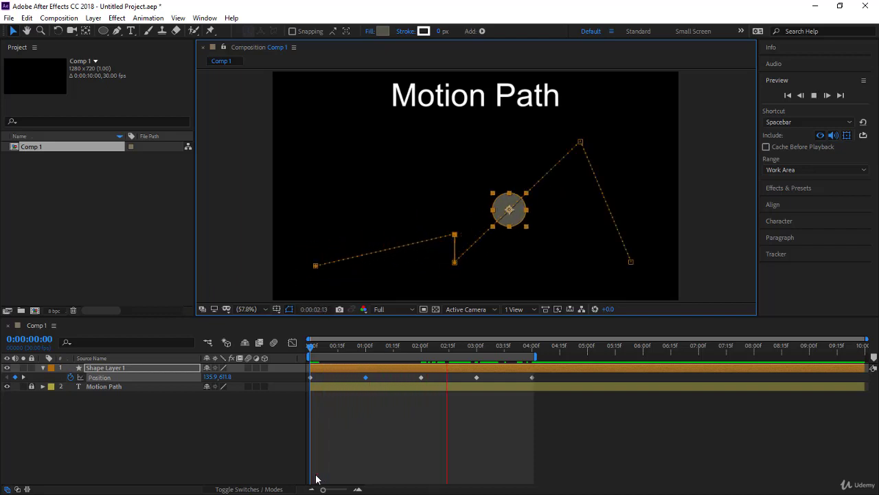
{"action": "key", "text": "space"}
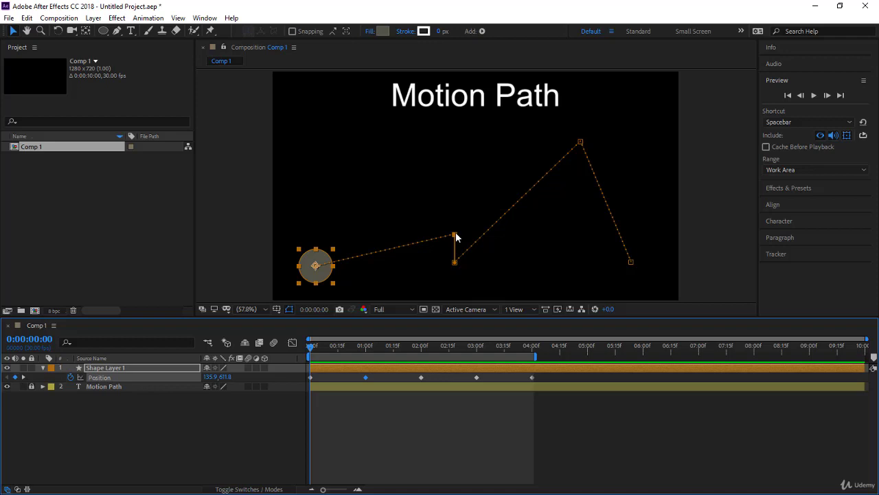
Step: Drag the path points into two peaks with a middle valley
{"action": "left_click_drag", "start_coordinate": [455, 235], "coordinate": [375, 134]}
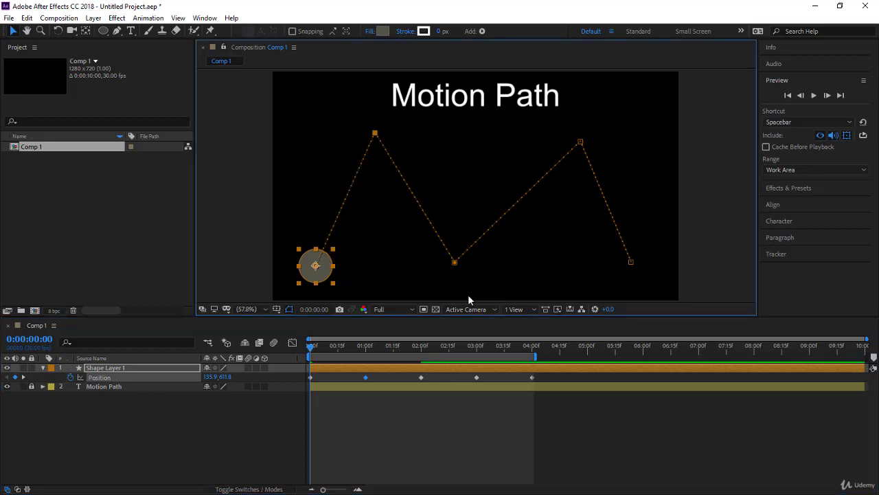
{"action": "left_click_drag", "start_coordinate": [455, 262], "coordinate": [486, 164]}
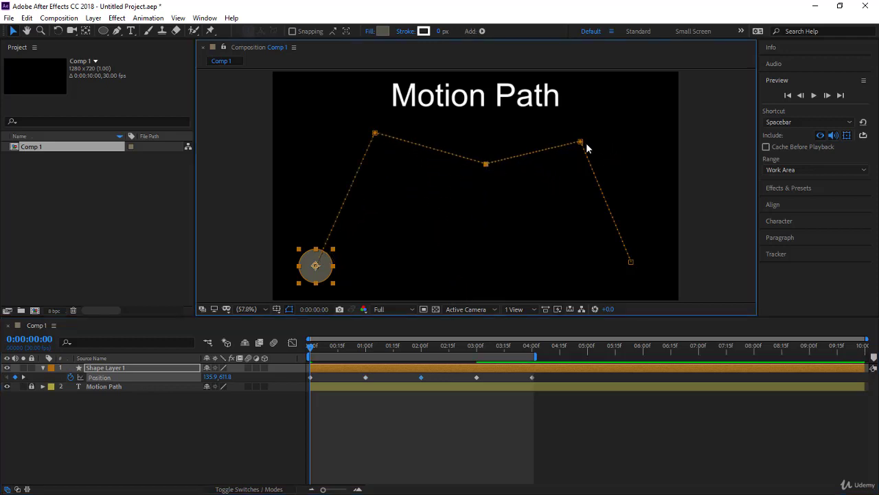
{"action": "mouse_move", "coordinate": [581, 146]}
{"action": "left_mouse_down"}
{"action": "mouse_move", "coordinate": [532, 241]}
{"action": "mouse_move", "coordinate": [426, 248]}
{"action": "mouse_move", "coordinate": [575, 158]}
{"action": "left_mouse_up"}
{"action": "left_click_drag", "start_coordinate": [487, 165], "coordinate": [464, 265]}
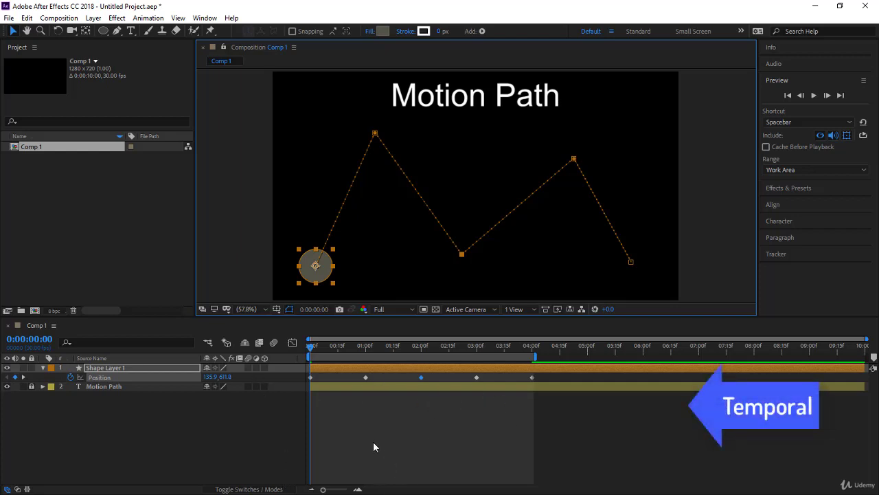
Step: Slide the 1-second Position keyframe to about 1:22 and preview the retimed motion
{"action": "left_click_drag", "start_coordinate": [365, 377], "coordinate": [408, 390]}
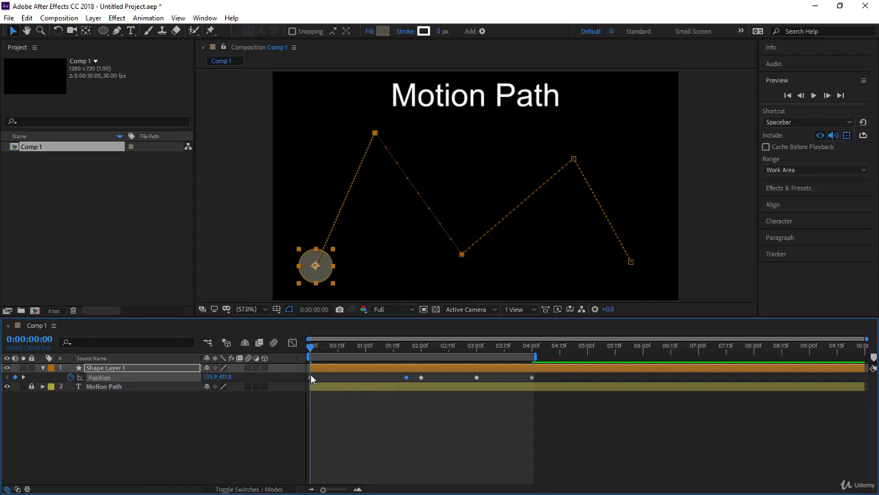
{"action": "mouse_move", "coordinate": [311, 379]}
{"action": "mouse_move", "coordinate": [407, 382]}
{"action": "key", "text": "space"}
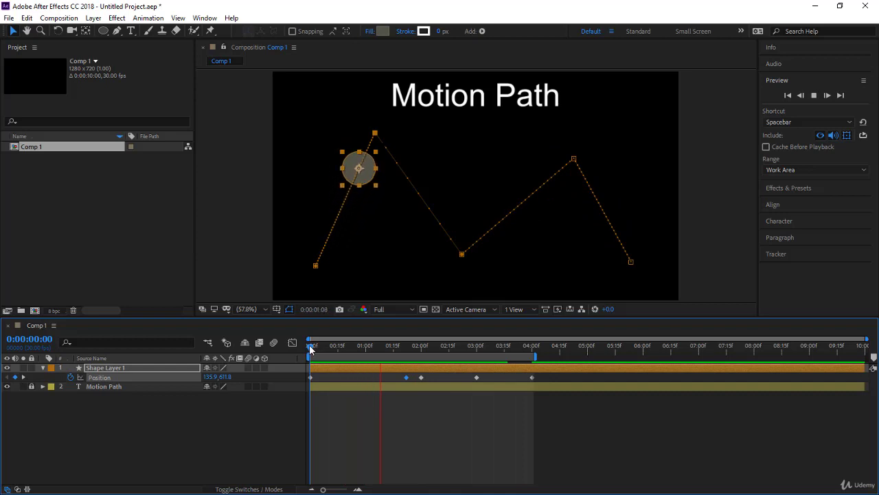
{"action": "key", "text": "space"}
{"action": "left_click_drag", "start_coordinate": [343, 347], "coordinate": [388, 351]}
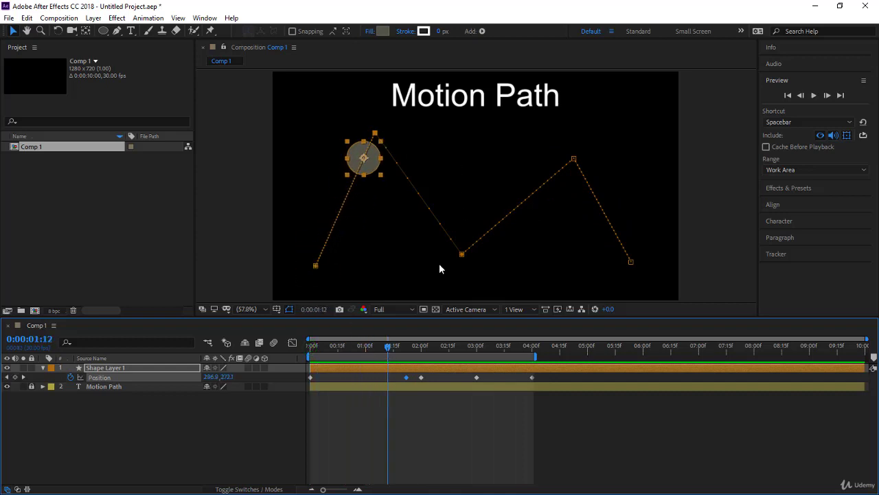
{"action": "left_click", "coordinate": [433, 242]}
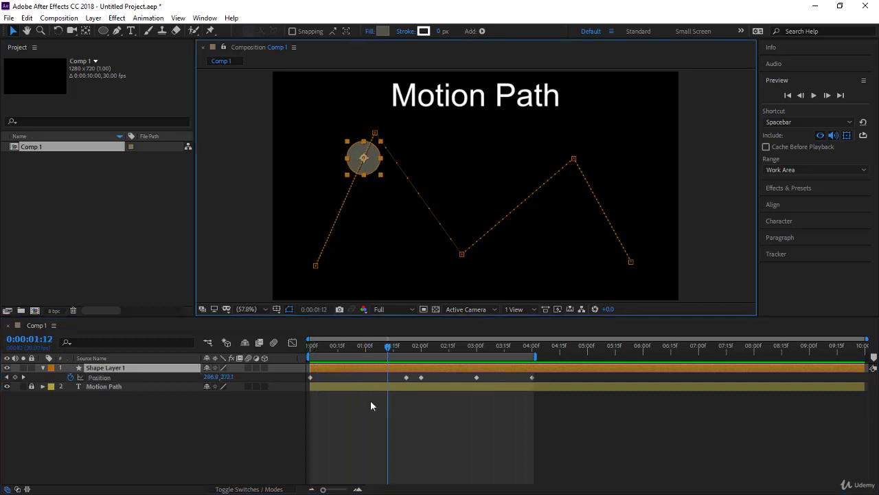